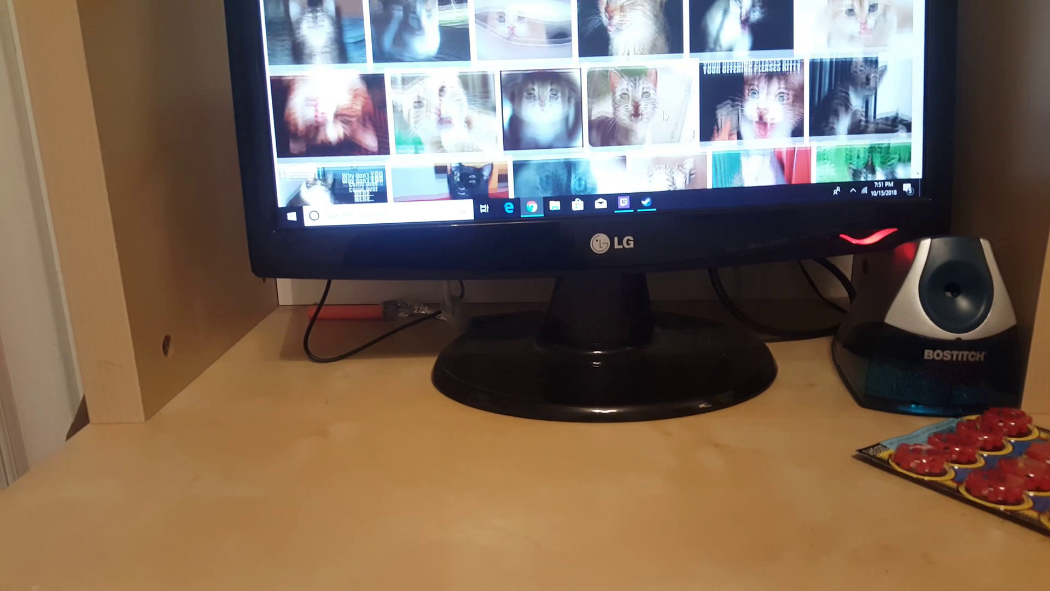
pyautogui.scroll(-5, 591, 107)
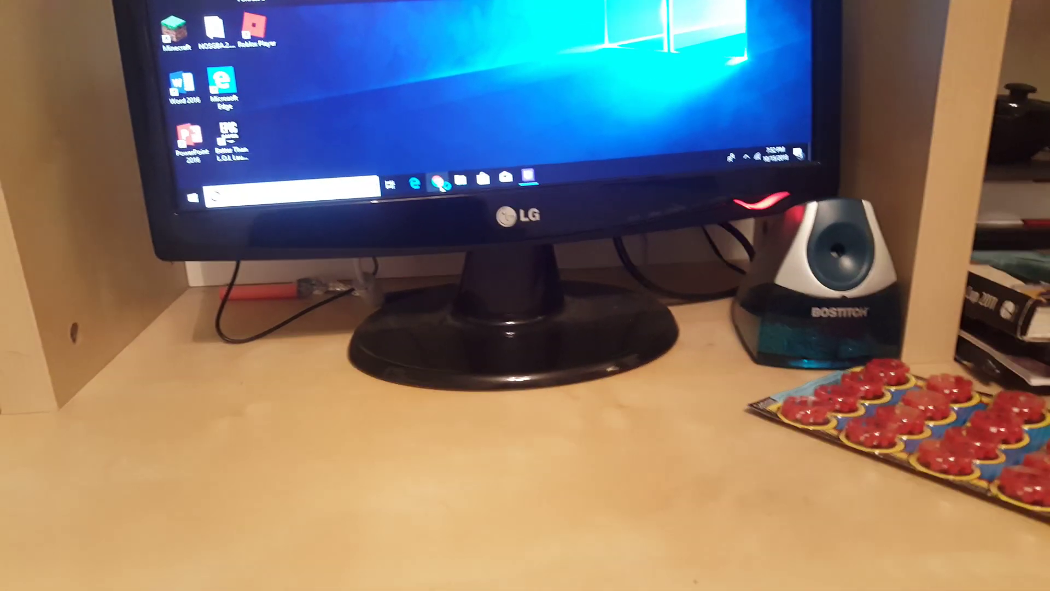
# Launch Chrome from the taskbar icon.
pyautogui.click(459, 178)
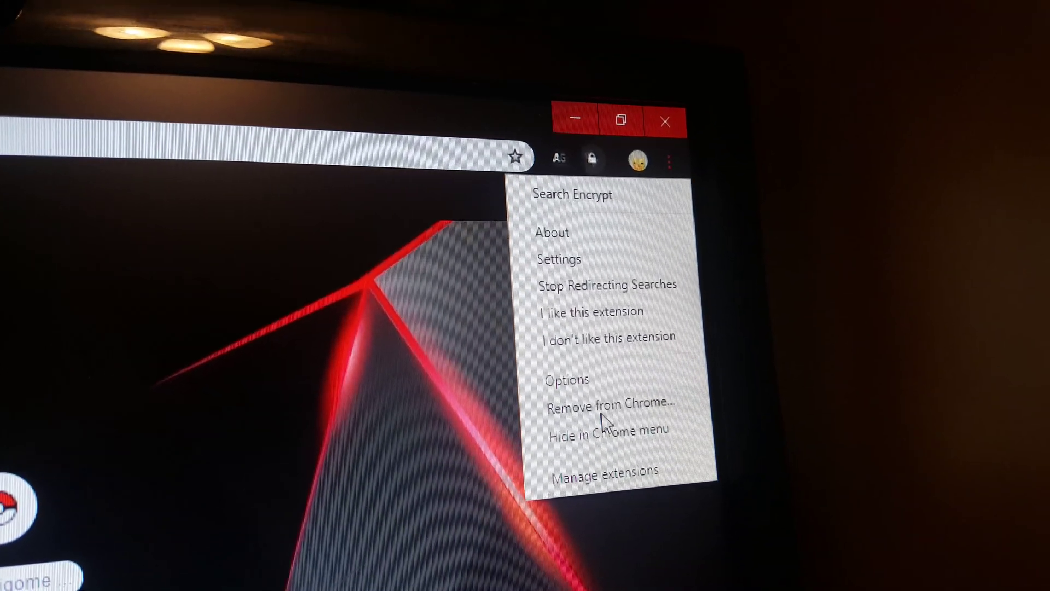
# Bring up the Search Encrypt extension's menu to begin removing it.
pyautogui.click(605, 406)
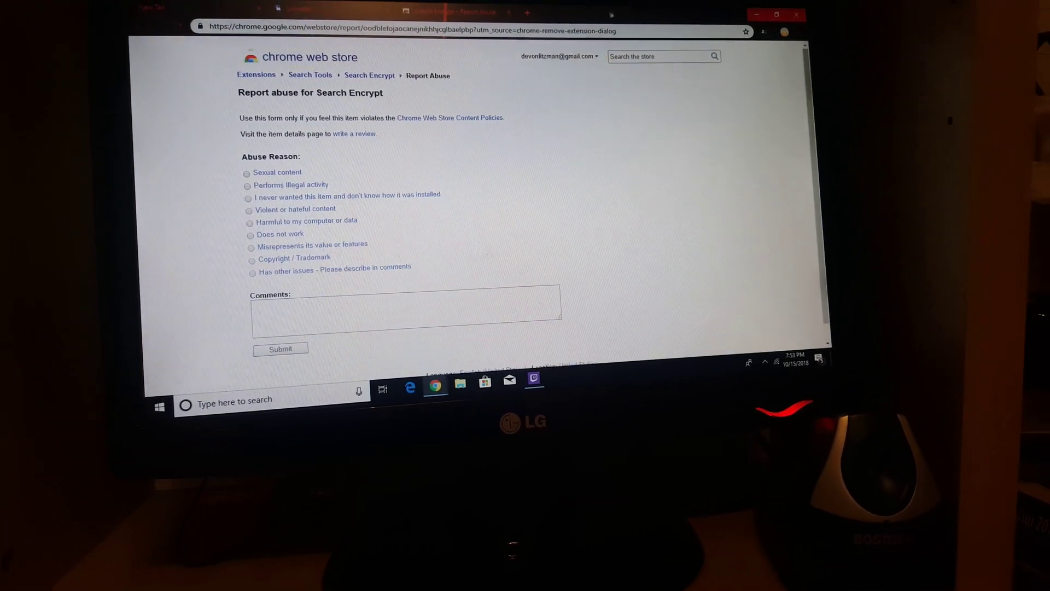
# Close the Search Encrypt report-abuse page after its removal.
pyautogui.click(501, 18)
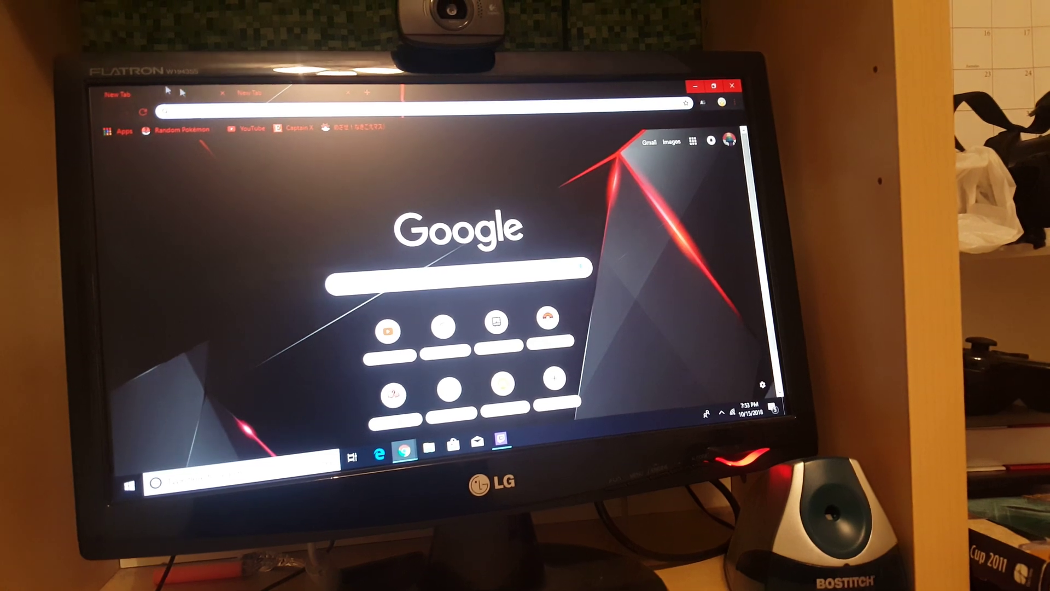
# Close the extra new tab ahead of the funny cats image search.
pyautogui.click(222, 92)
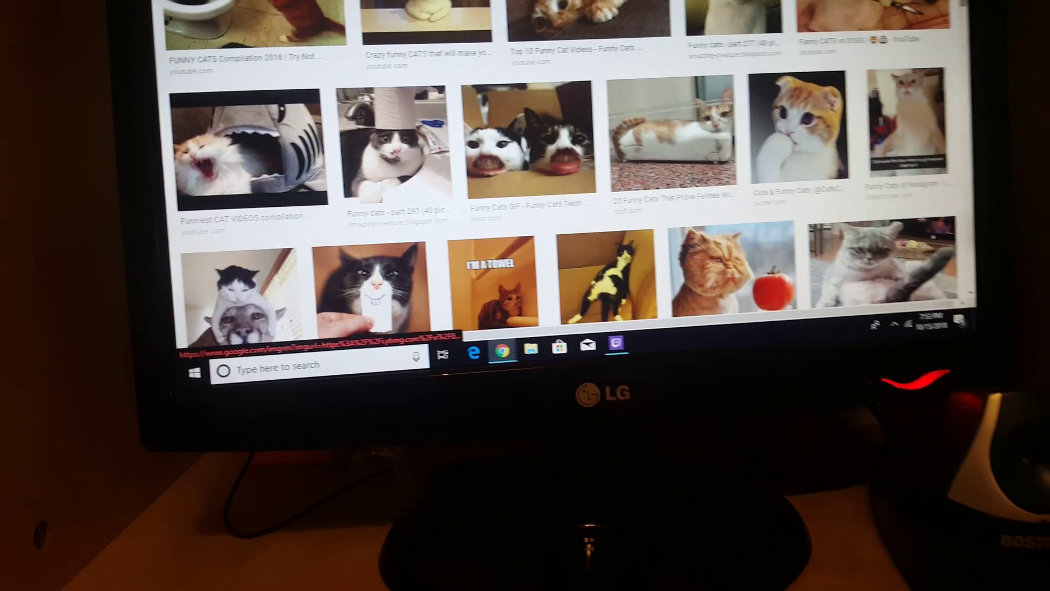
pyautogui.scroll(-2, 785, 80)
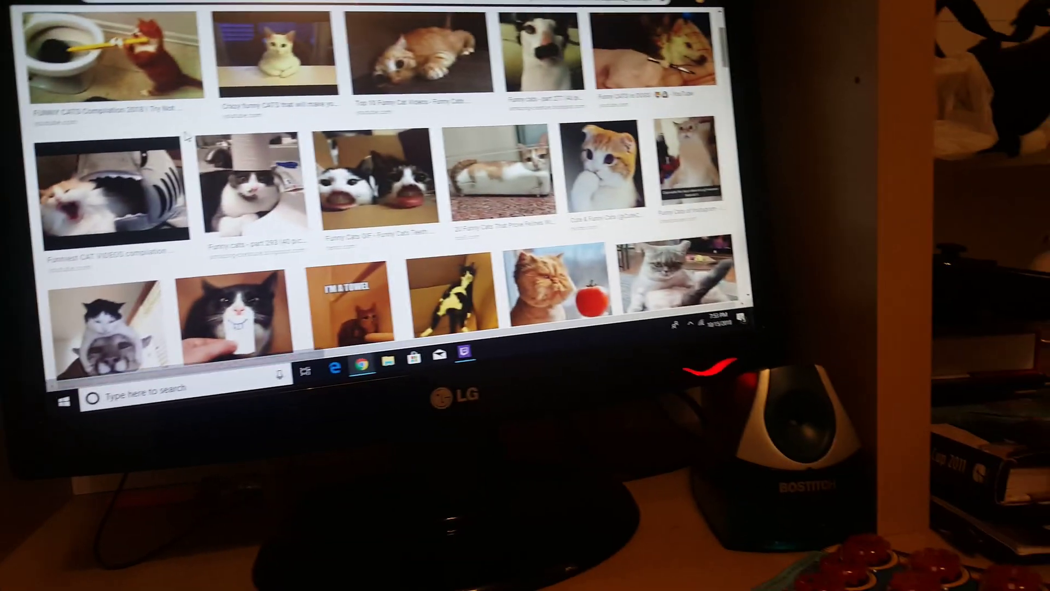
pyautogui.scroll(5, 423, 116)
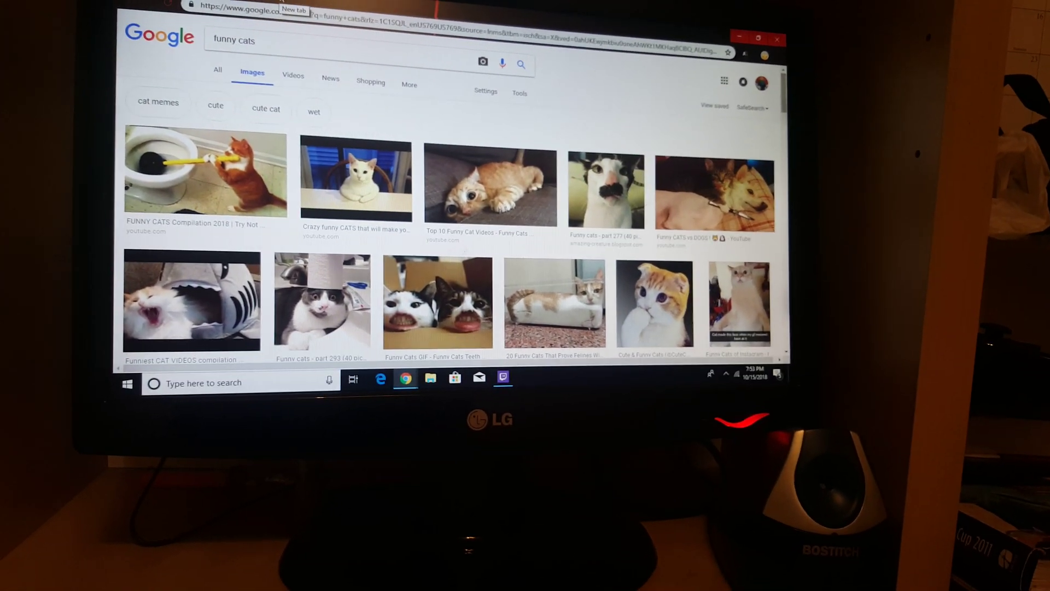
# Open a fresh new tab, then close the Chrome window.
pyautogui.click(291, 3)
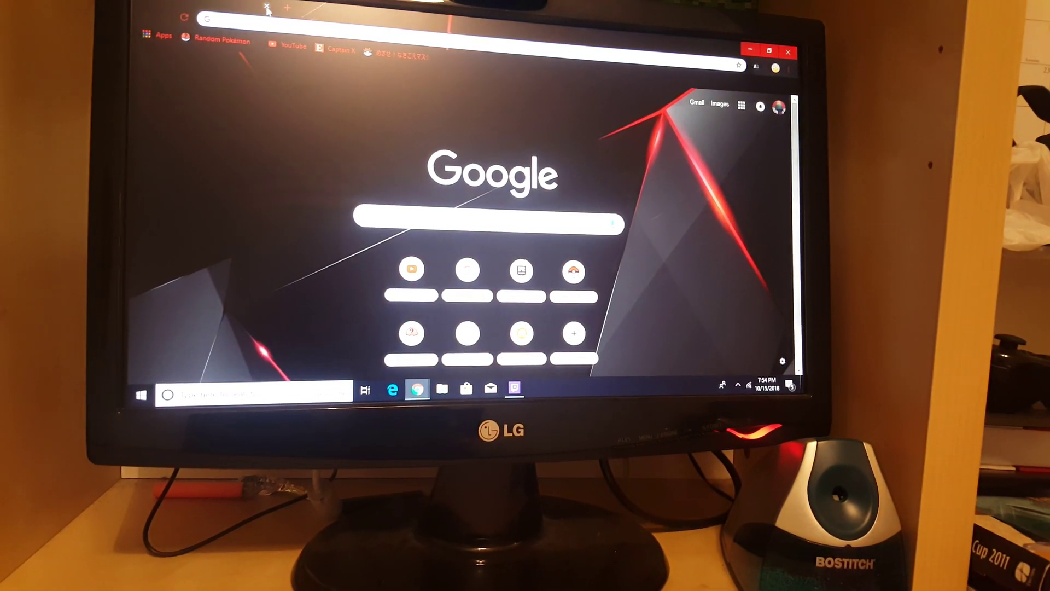
pyautogui.click(785, 43)
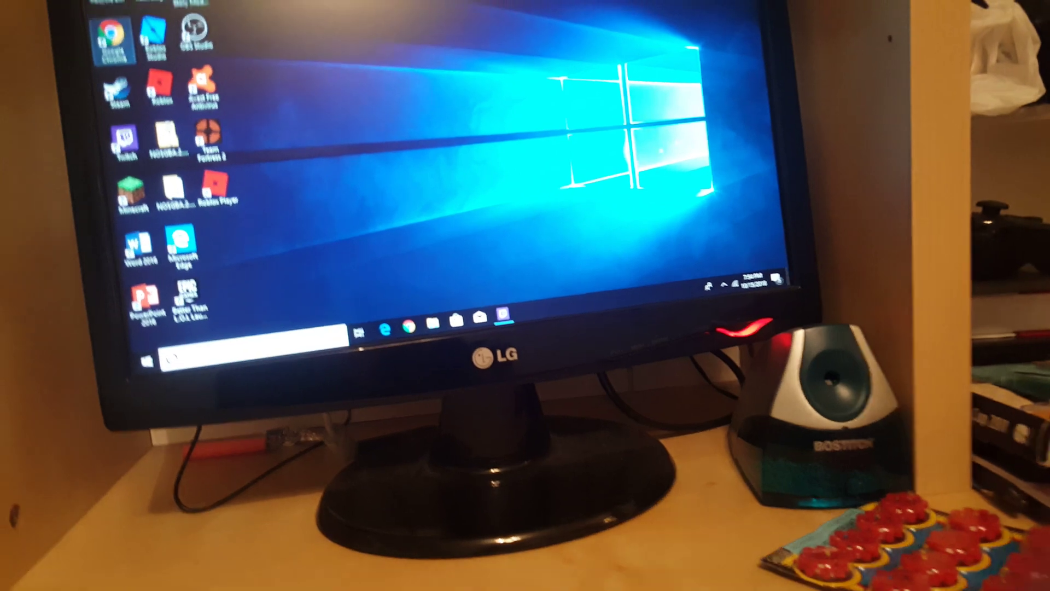